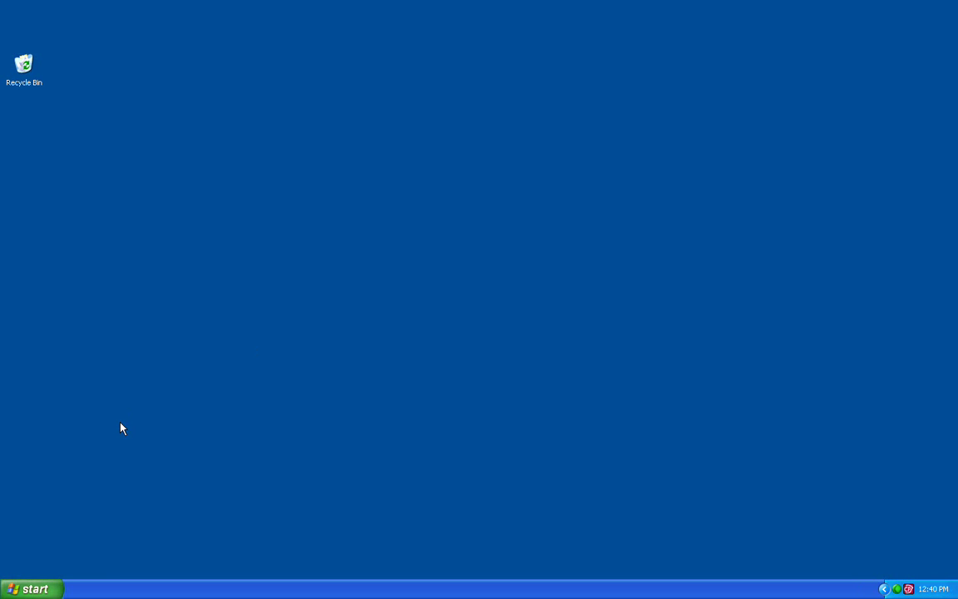
# Step: Launch CyberPatrol from the All Programs list in the Start menu
pyautogui.click(43, 587)
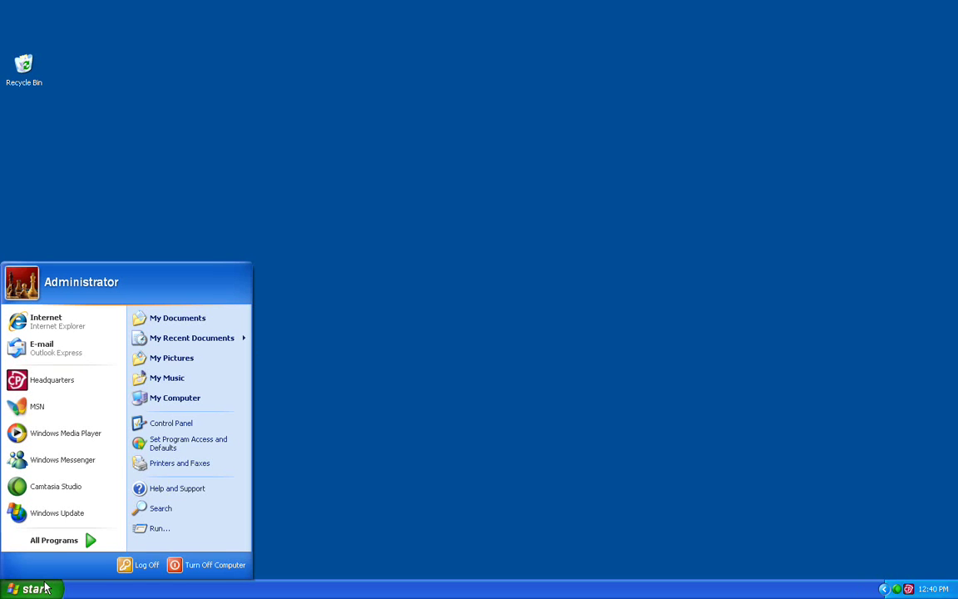
pyautogui.moveTo(68, 542)
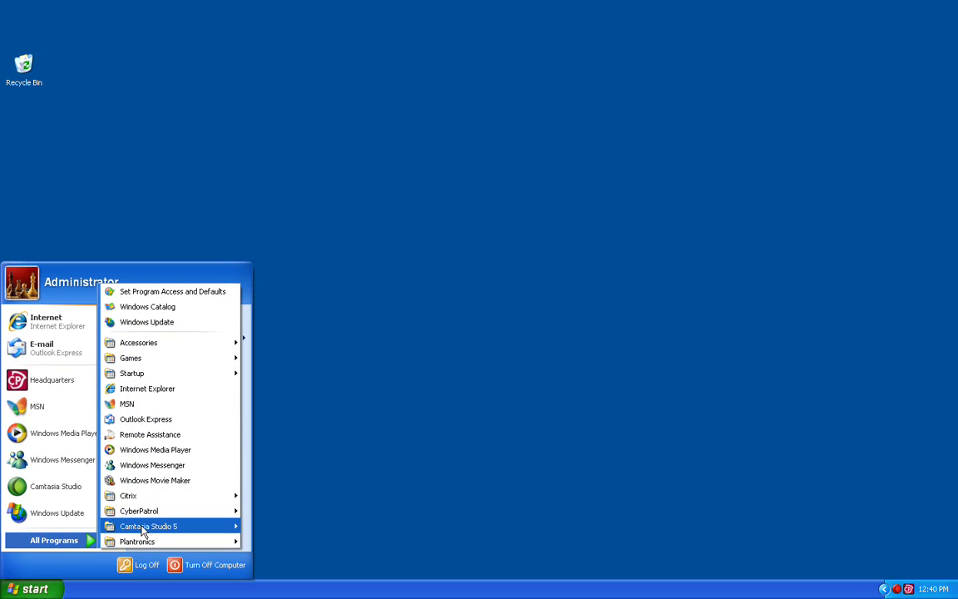
pyautogui.click(259, 525)
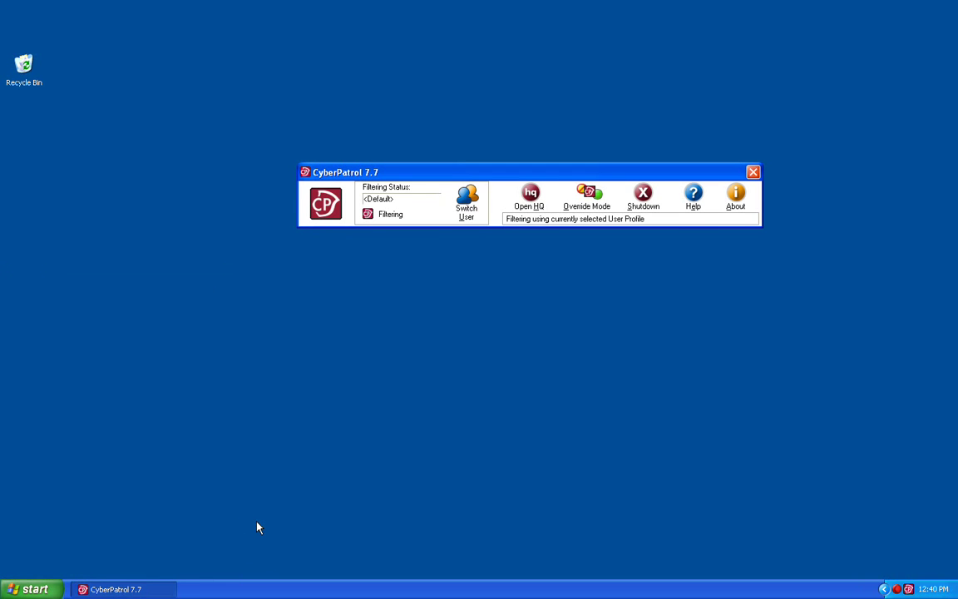
# Step: Sign in to Headquarters with the password and open the Default profile's Time Management settings
pyautogui.click(529, 196)
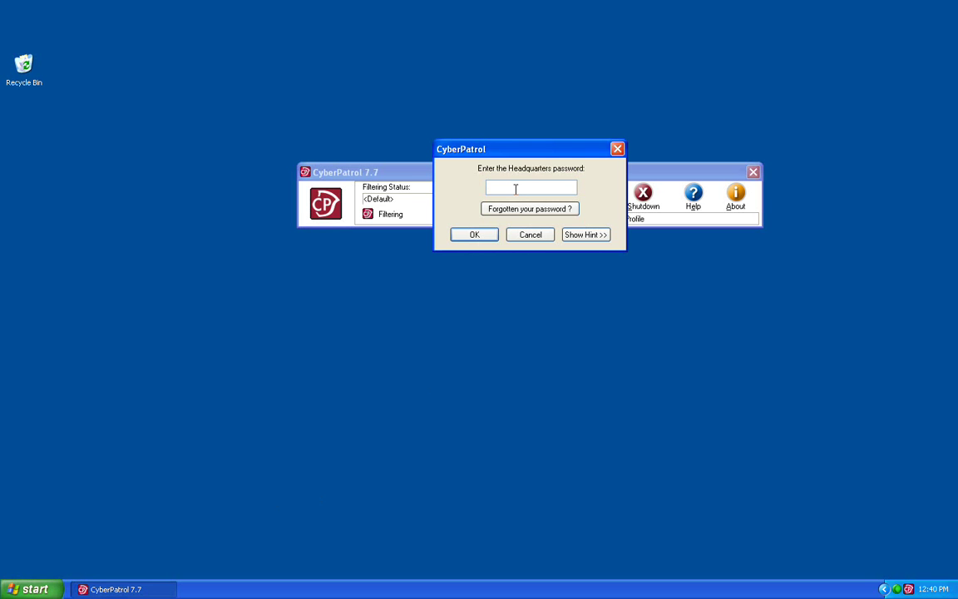
pyautogui.write('••')
pyautogui.press('Return')
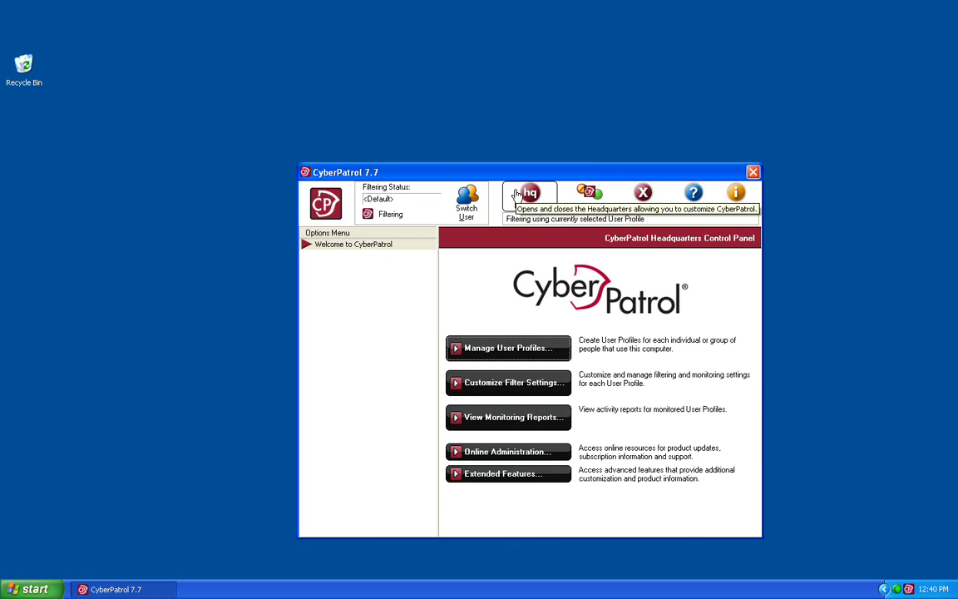
pyautogui.click(503, 387)
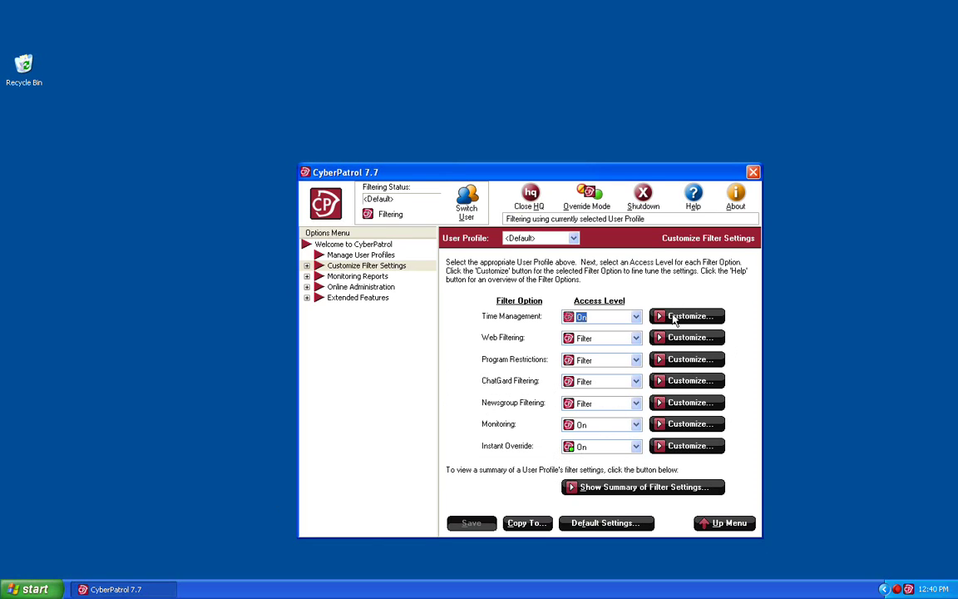
pyautogui.click(673, 318)
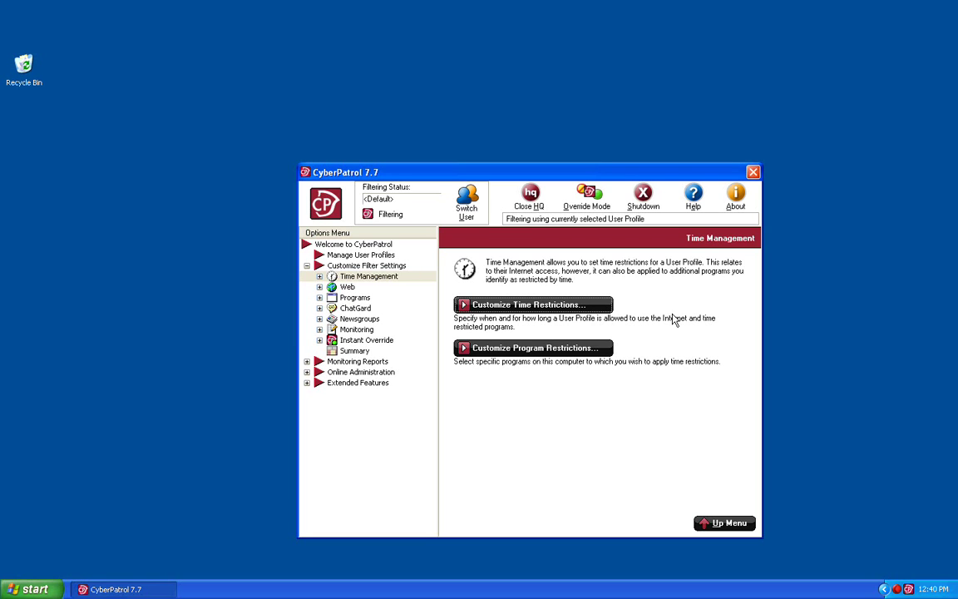
pyautogui.click(555, 306)
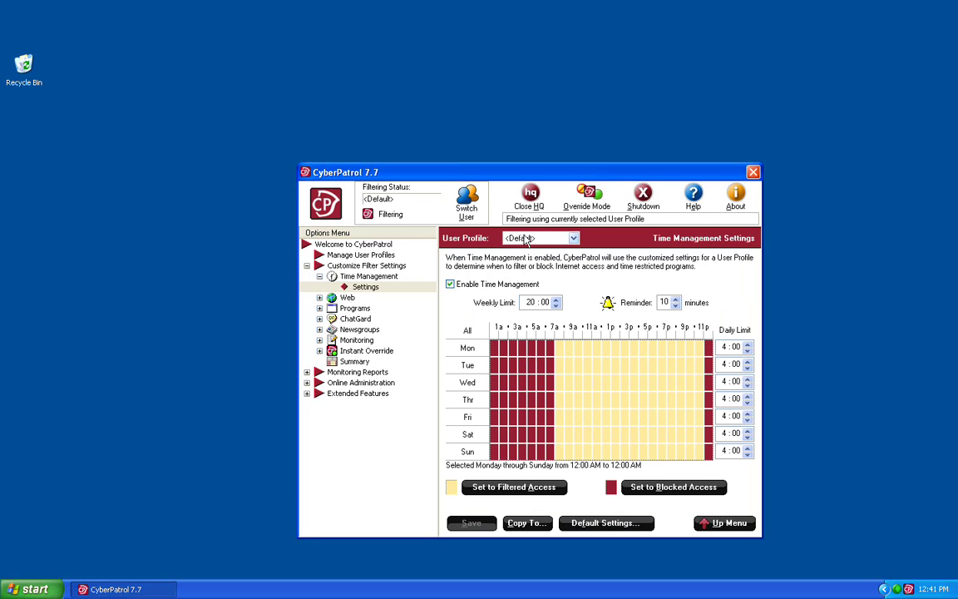
pyautogui.click(573, 239)
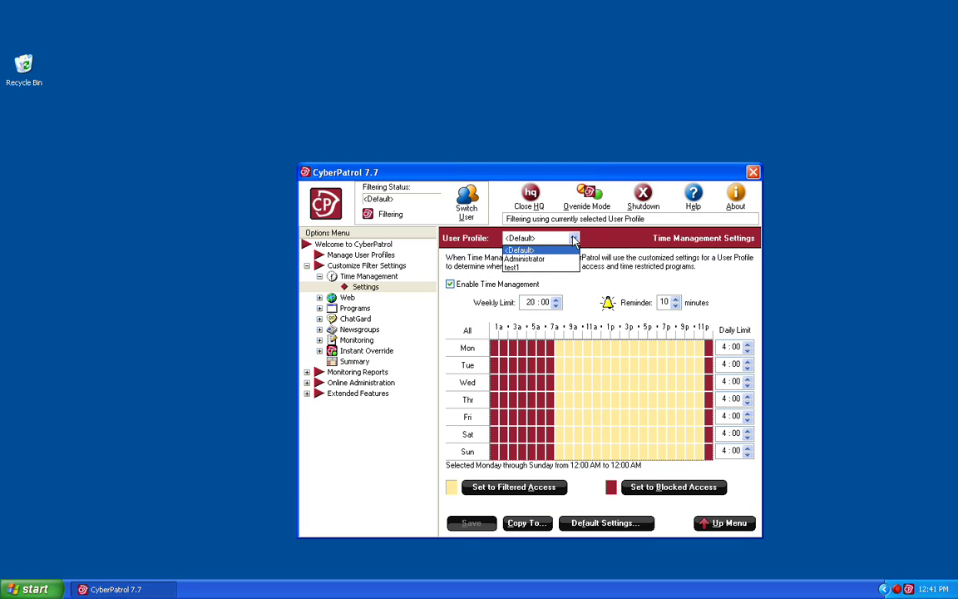
pyautogui.click(556, 258)
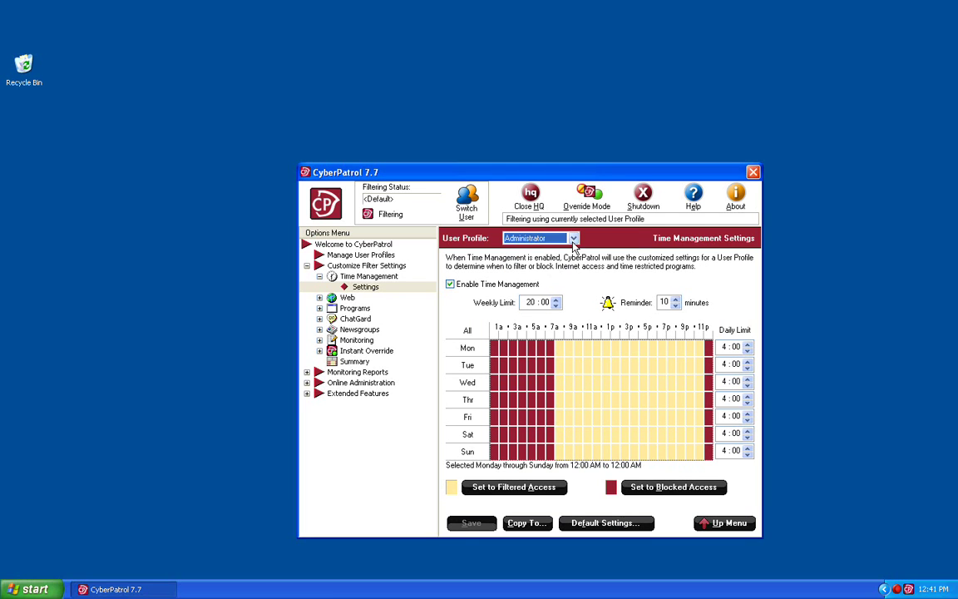
pyautogui.click(553, 238)
pyautogui.click(555, 251)
# Step: Set 7 AM to noon as Blocked Access for Monday through Sunday
pyautogui.click(557, 348)
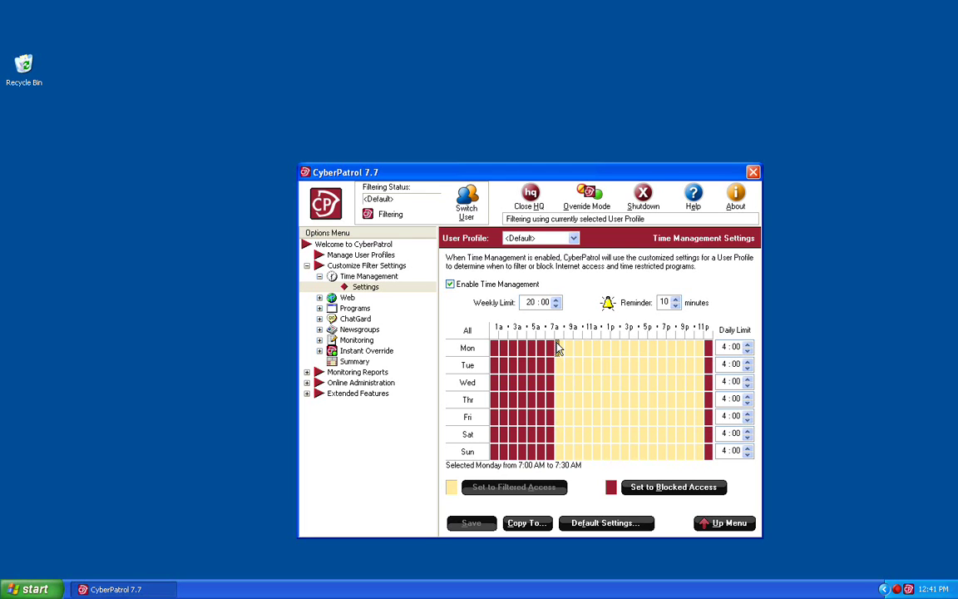
pyautogui.moveTo(557, 347); pyautogui.dragTo(665, 353)
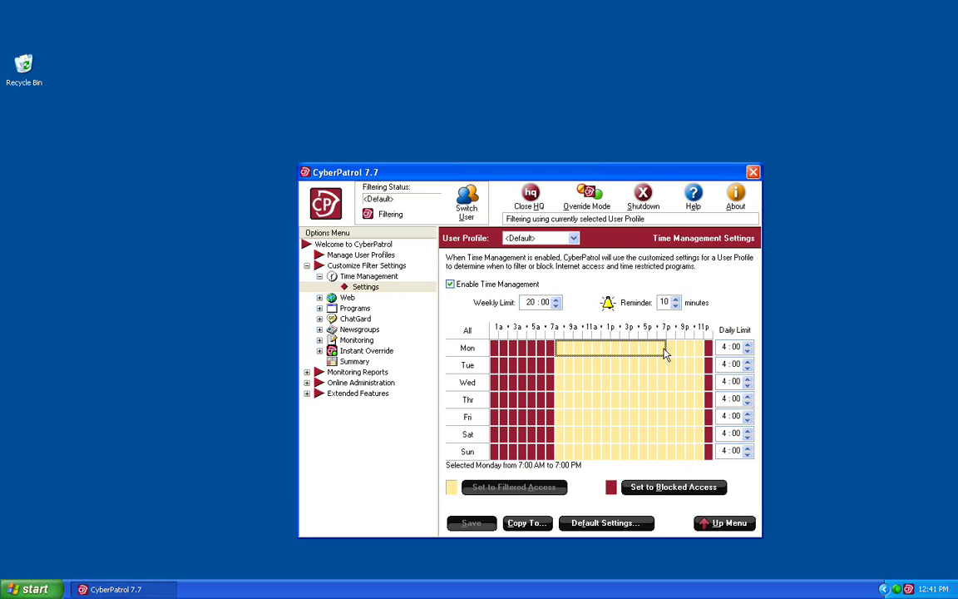
pyautogui.moveTo(665, 353); pyautogui.dragTo(601, 451)
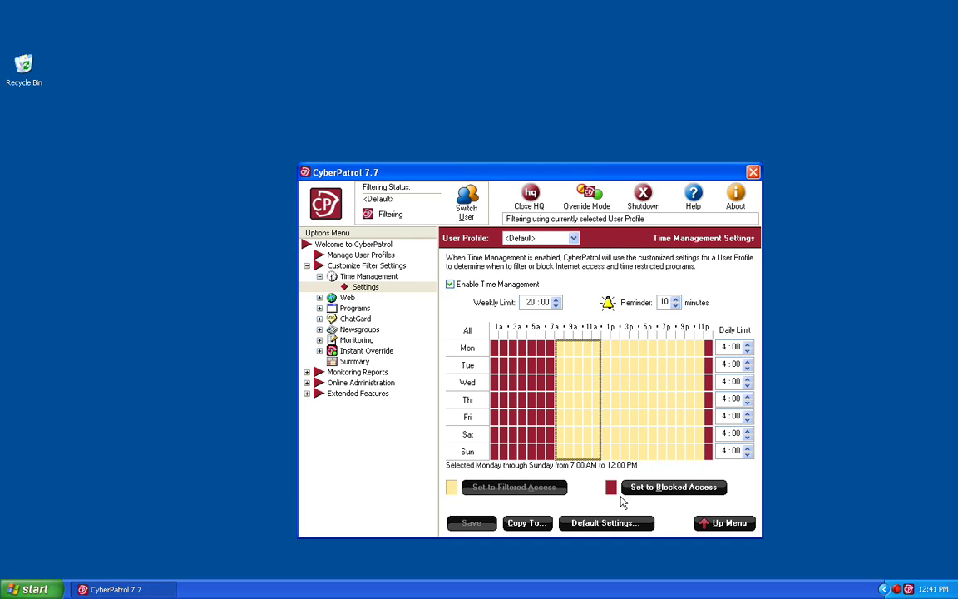
pyautogui.click(668, 489)
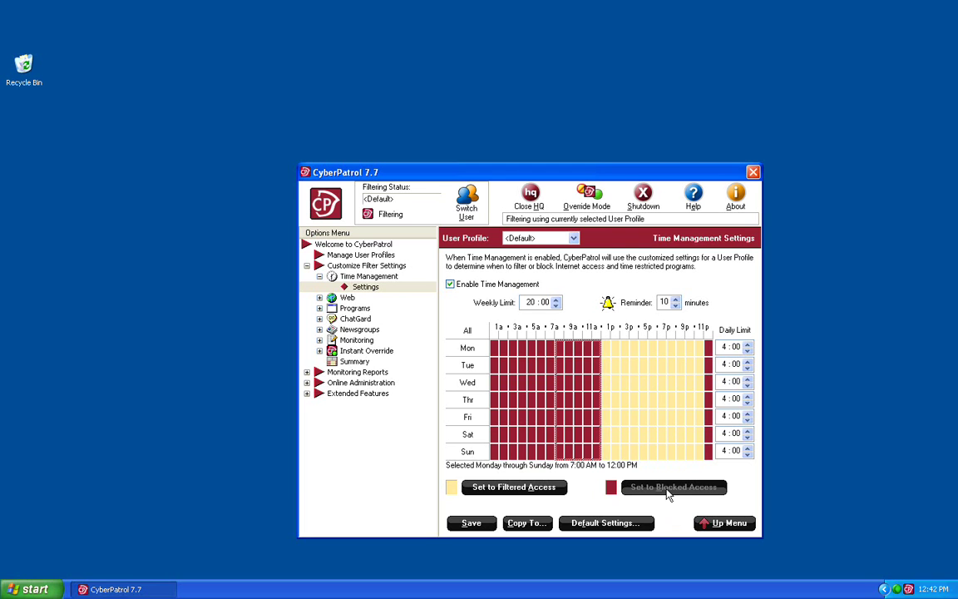
# Step: Set 8 PM to 11 PM as Blocked Access across the whole week
pyautogui.click(677, 348)
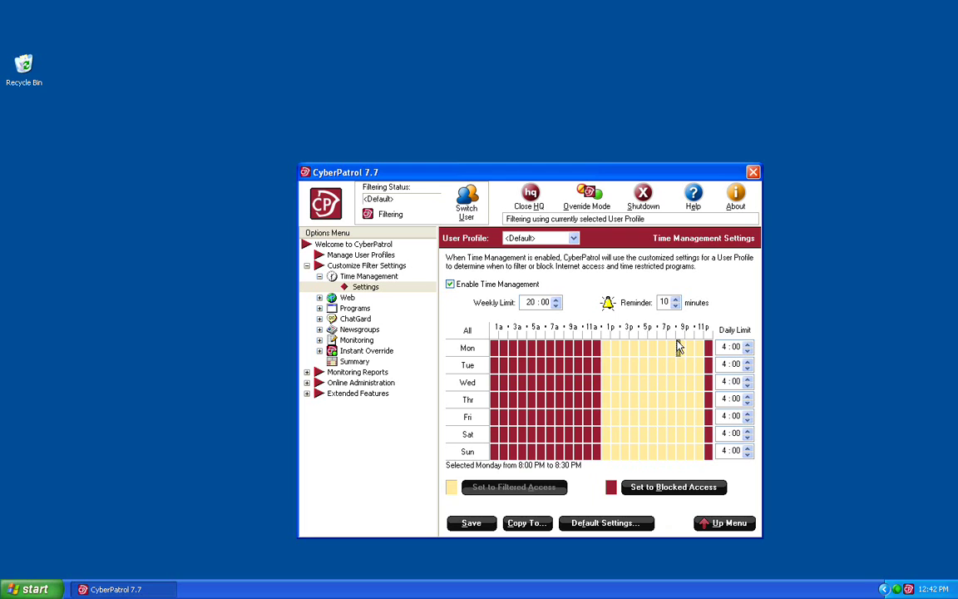
pyautogui.moveTo(678, 348); pyautogui.dragTo(700, 460)
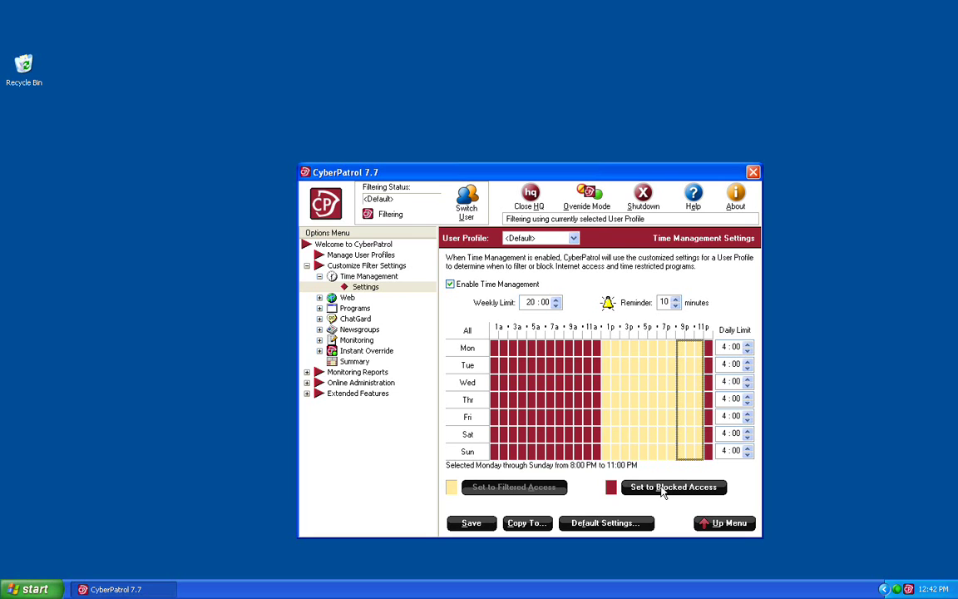
pyautogui.click(663, 487)
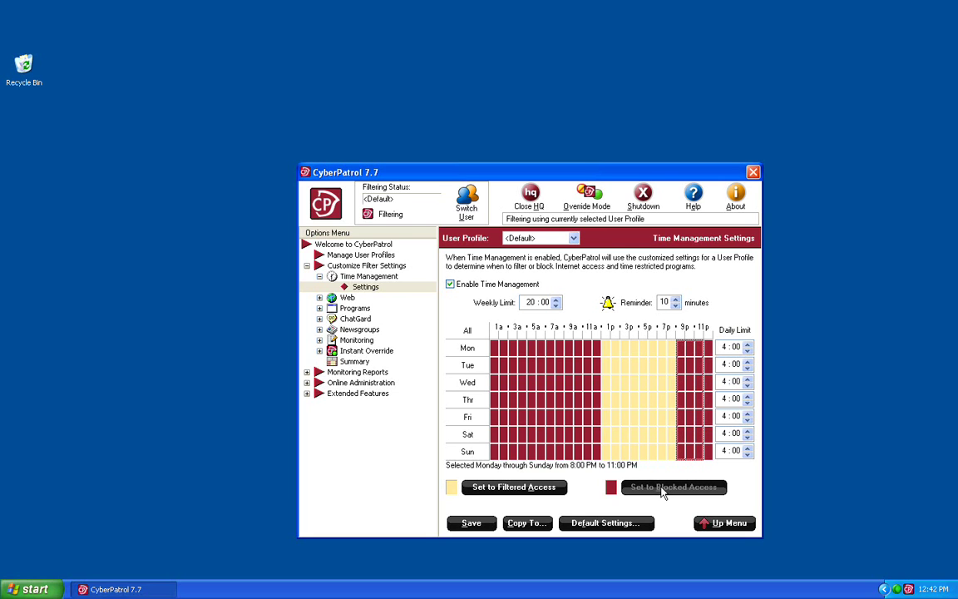
# Step: Lower the daily limit to 2:00 for each day, Monday through Sunday
pyautogui.click(747, 350)
pyautogui.click(746, 368)
pyautogui.click(747, 385)
pyautogui.click(747, 403)
pyautogui.click(747, 420)
pyautogui.click(746, 438)
pyautogui.click(747, 454)
# Step: Reduce the weekly limit to 10:00 and save the time management changes
pyautogui.click(555, 306)
pyautogui.click(555, 306)
pyautogui.click(556, 306)
pyautogui.click(556, 306)
pyautogui.click(555, 305)
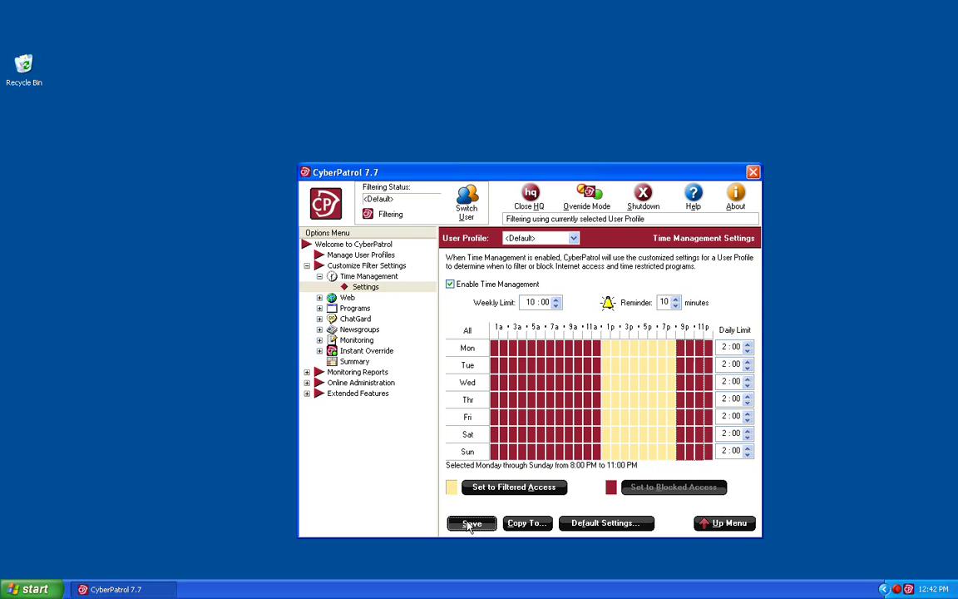
pyautogui.click(466, 522)
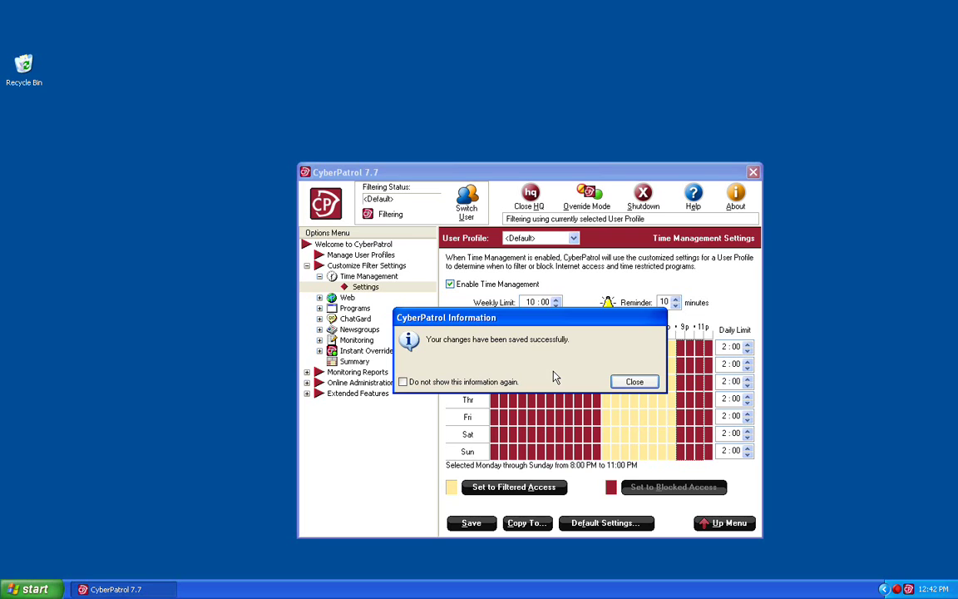
pyautogui.click(628, 382)
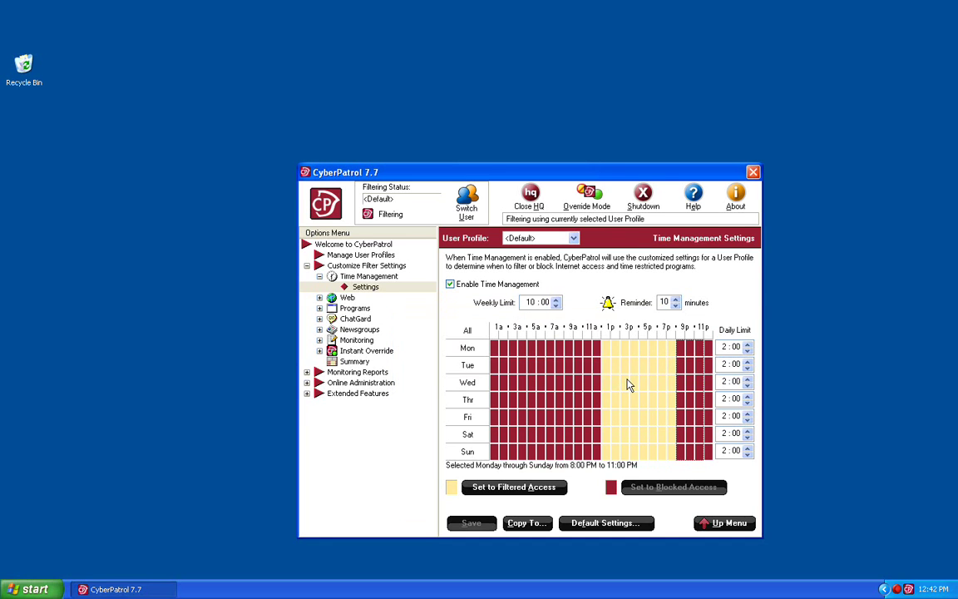
pyautogui.click(675, 303)
# Step: Copy the Default profile's time settings to both the Administrator and test1 profiles
pyautogui.click(526, 526)
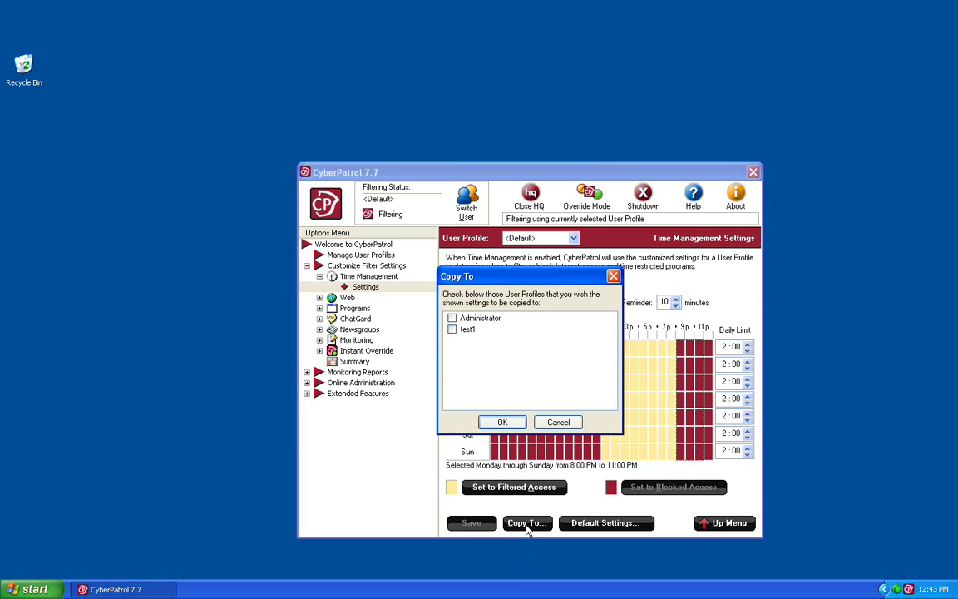
pyautogui.click(453, 320)
pyautogui.click(454, 330)
pyautogui.click(505, 422)
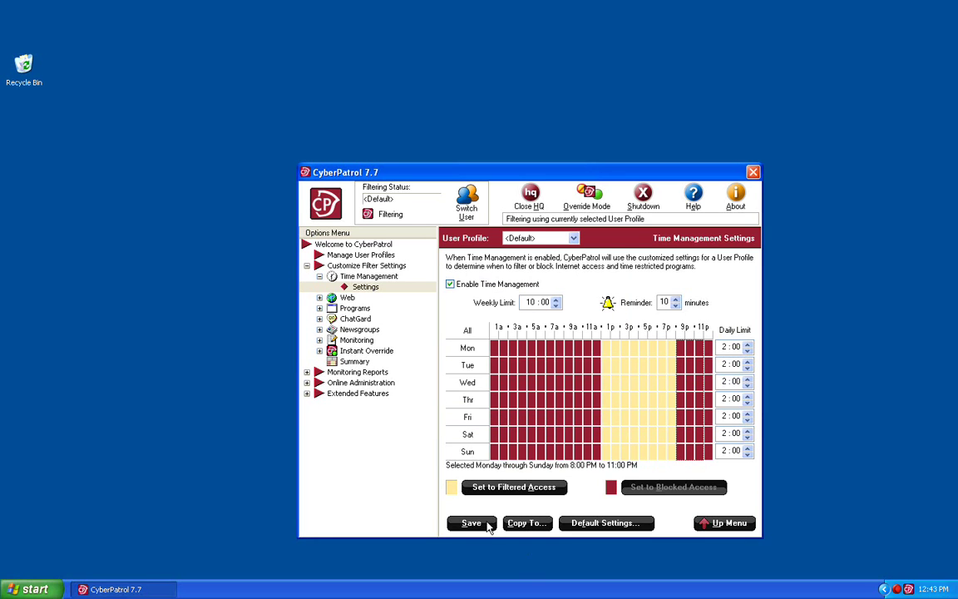
# Step: View the Administrator profile, then the test1 profile with its copied 10:00 weekly limit
pyautogui.click(541, 240)
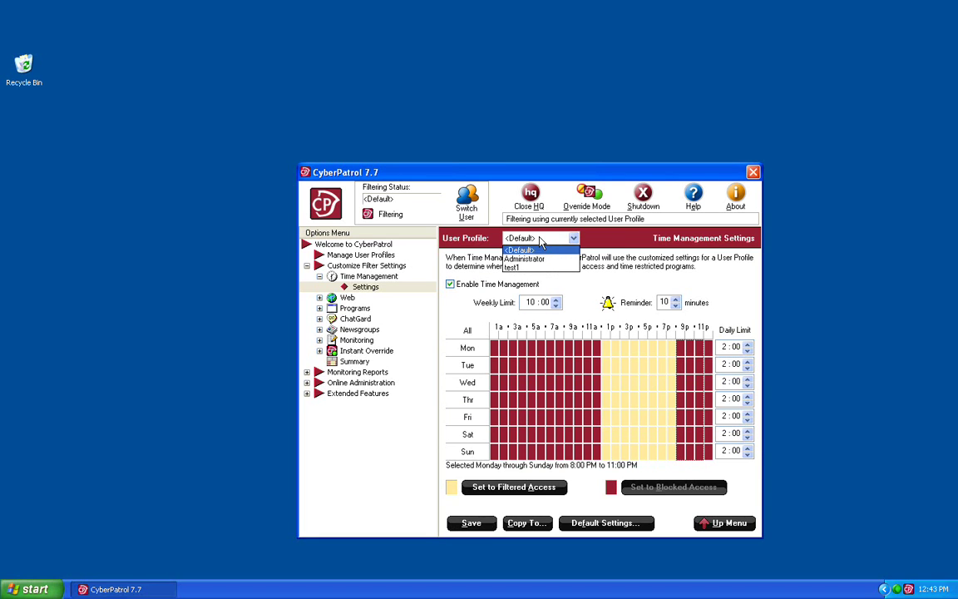
pyautogui.click(543, 252)
pyautogui.click(541, 239)
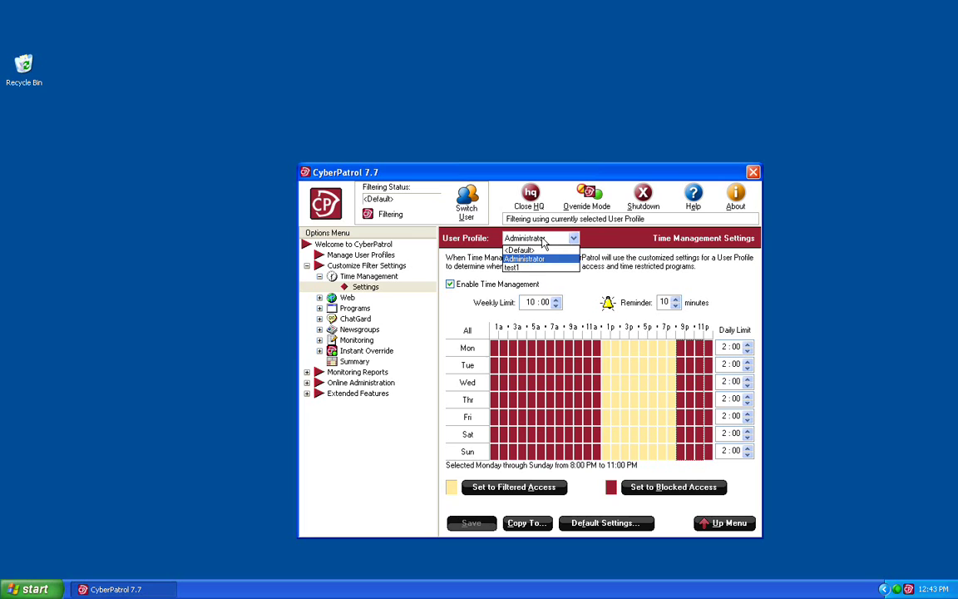
pyautogui.click(539, 266)
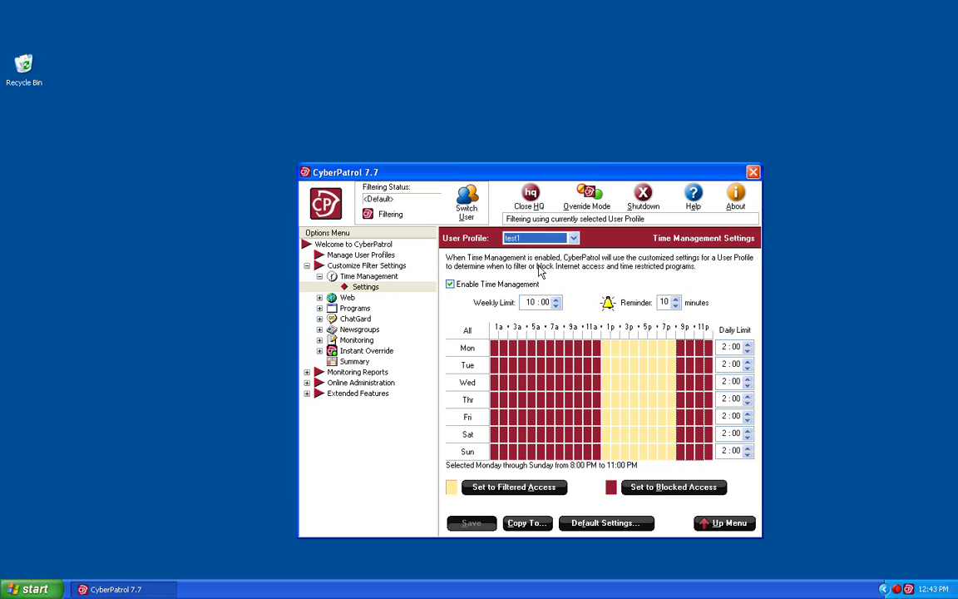
# Step: Revert test1's time settings to the 20:00 weekly and 4:00 daily defaults and save
pyautogui.click(600, 525)
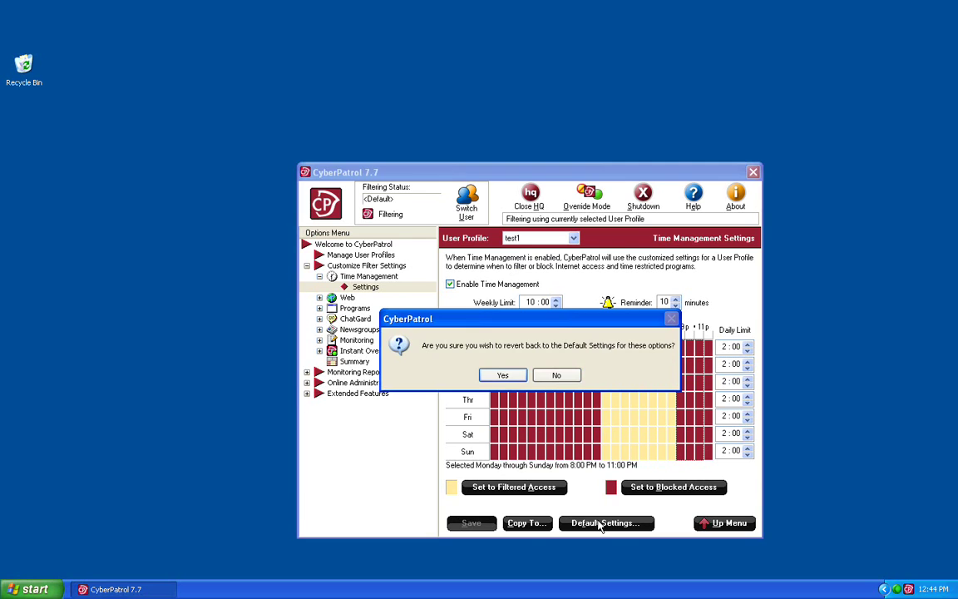
pyautogui.click(501, 375)
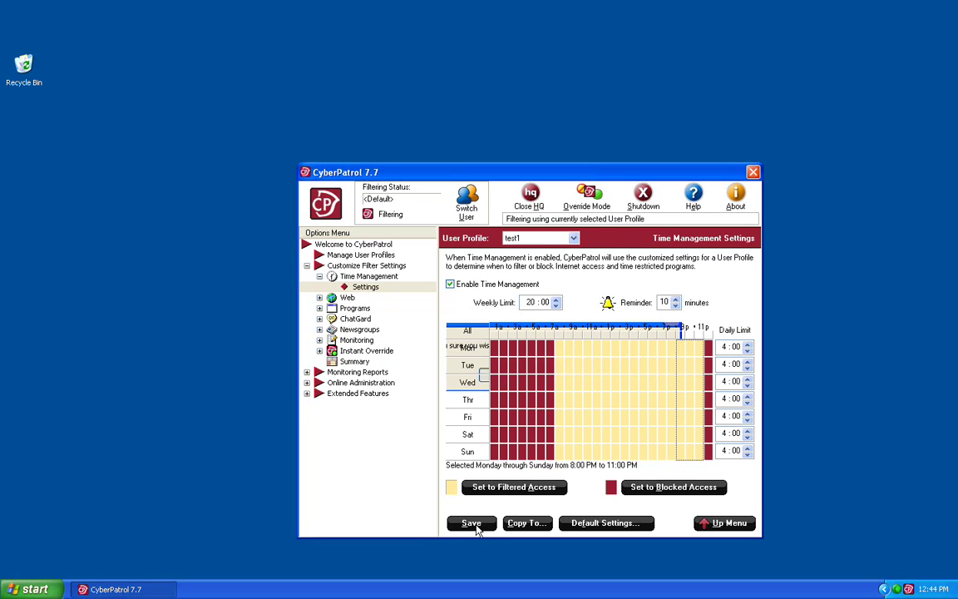
pyautogui.click(473, 522)
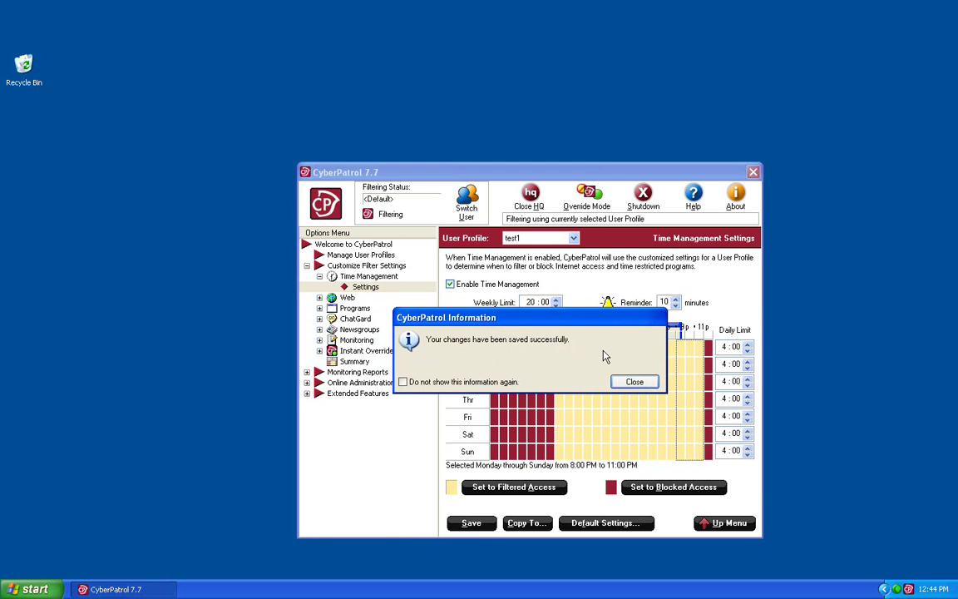